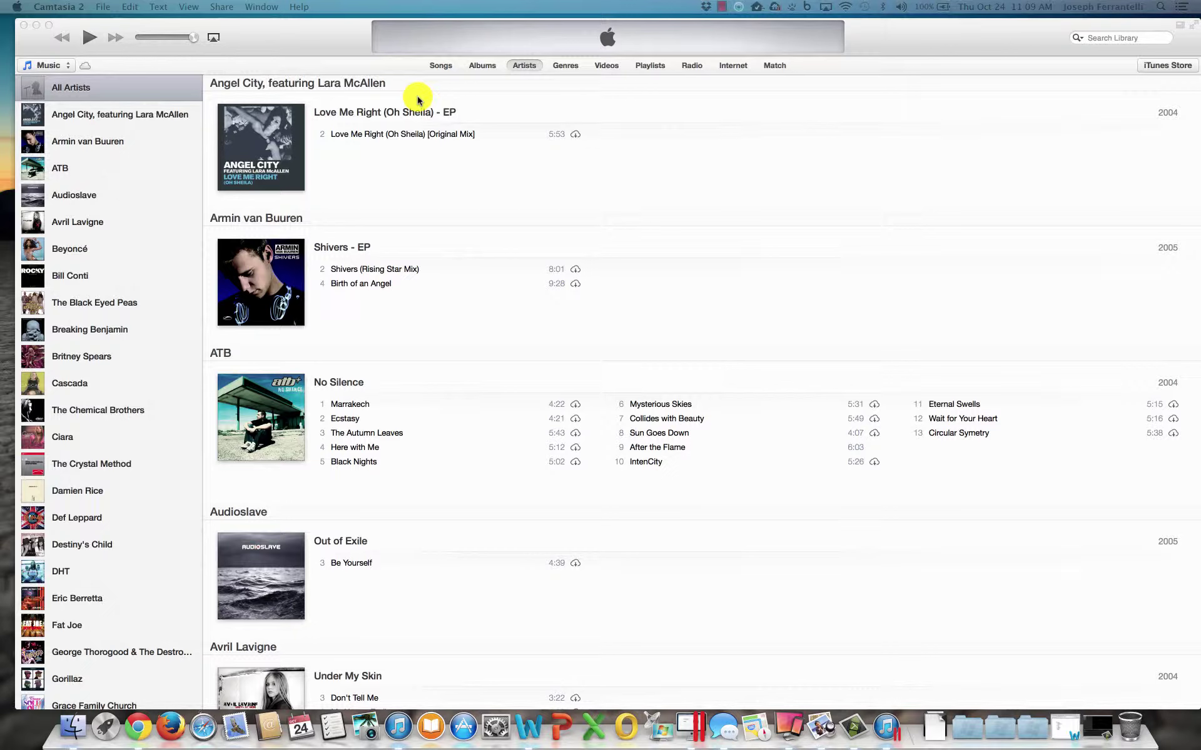
# Open the iTunes preferences on the Mac and show the Devices settings with the list of device backups
pyautogui.click(303, 30)
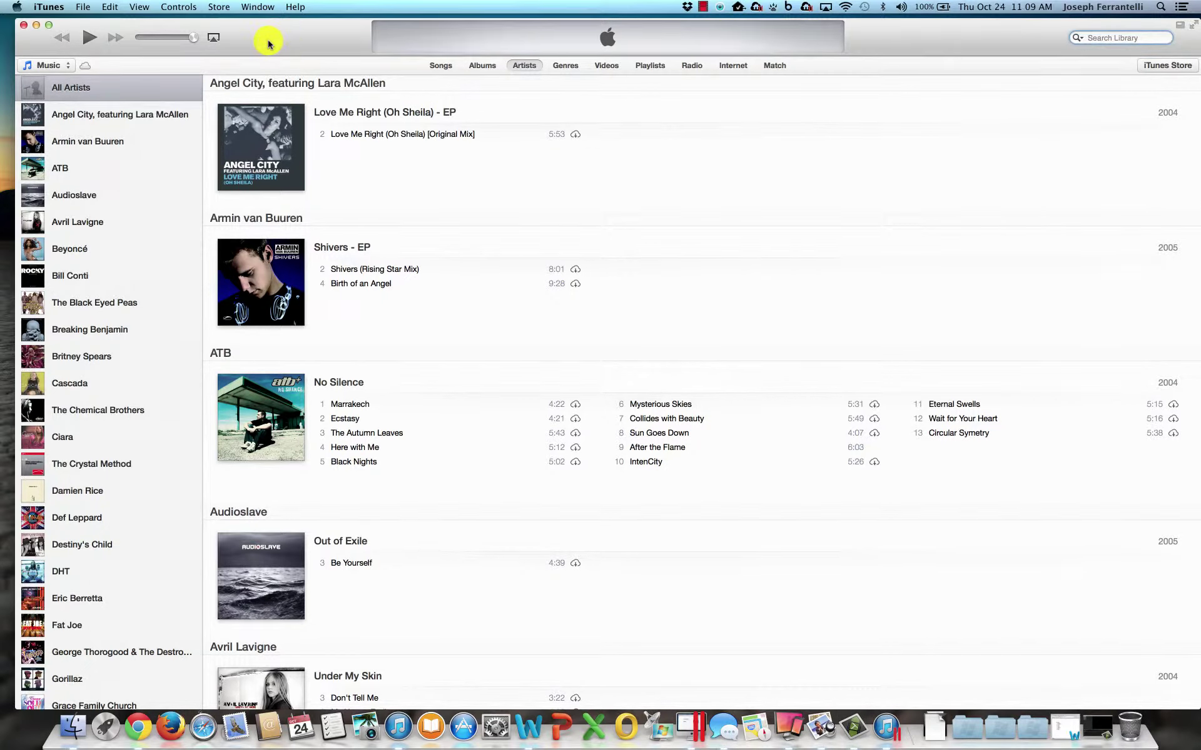
pyautogui.click(47, 7)
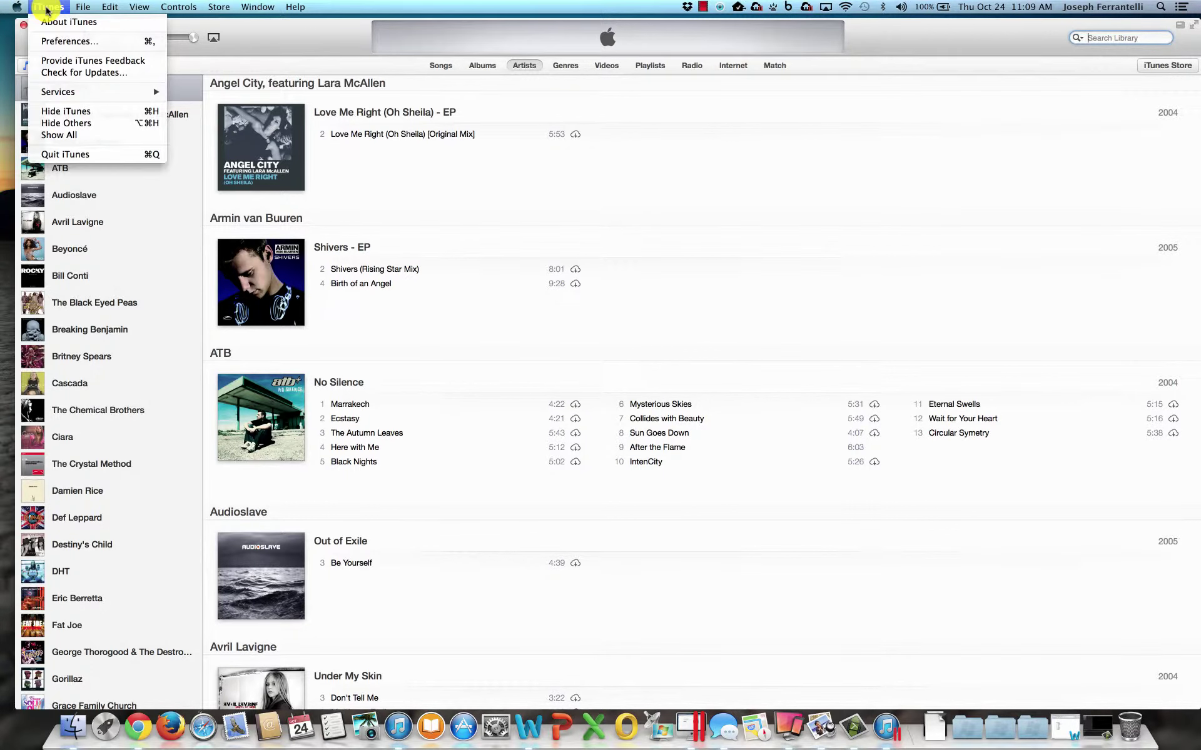
pyautogui.click(54, 41)
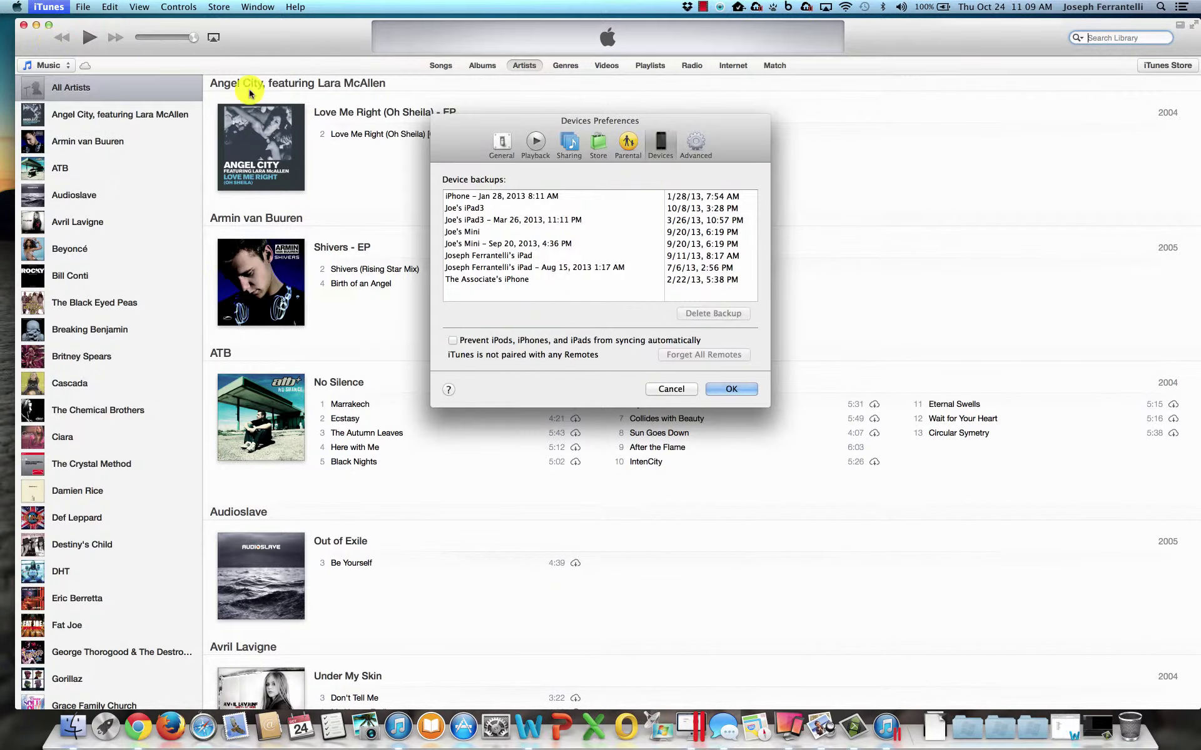
pyautogui.click(508, 148)
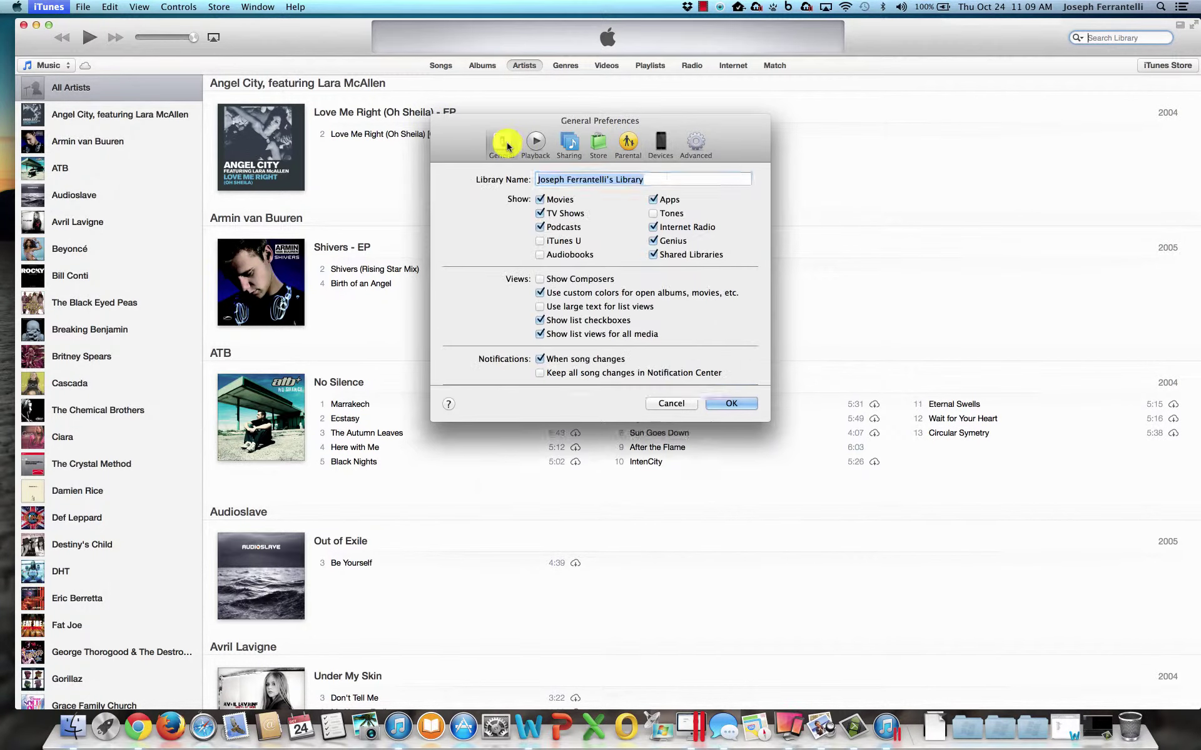
pyautogui.click(657, 146)
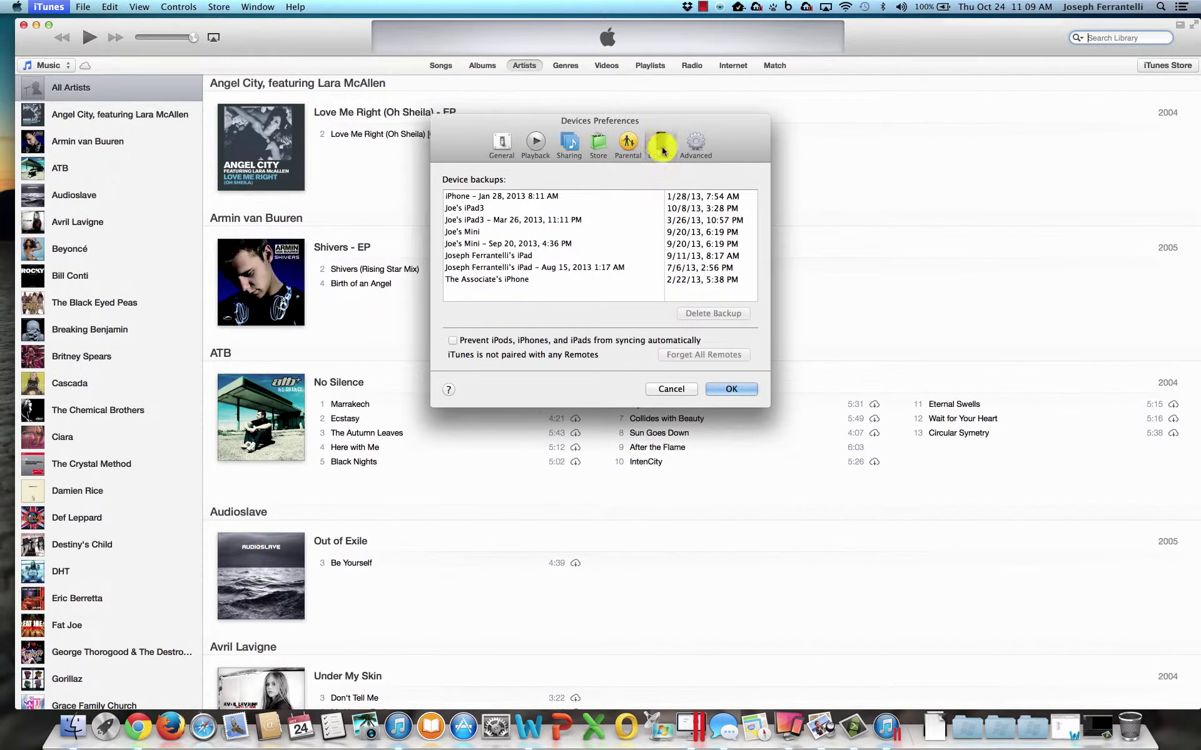
# Review the iPhone, iPad and Mini entries in the device backups list, and close the preferences without saving changes
pyautogui.click(467, 198)
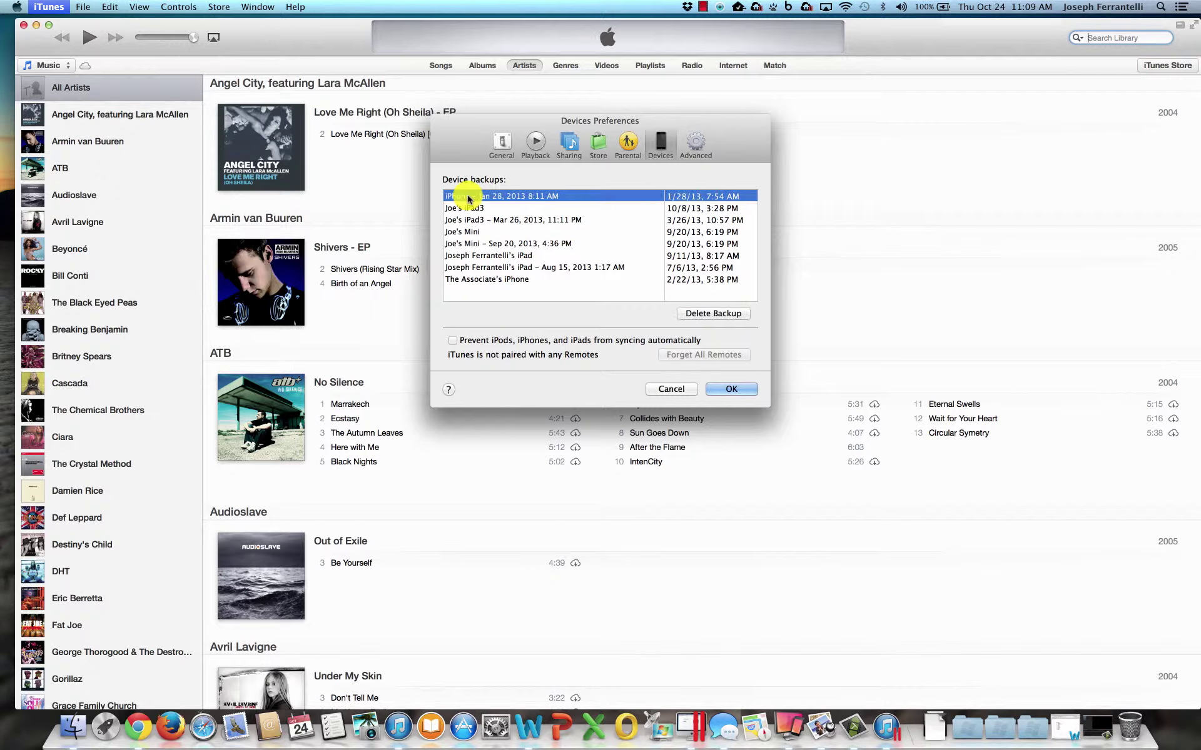
pyautogui.click(465, 208)
pyautogui.click(465, 221)
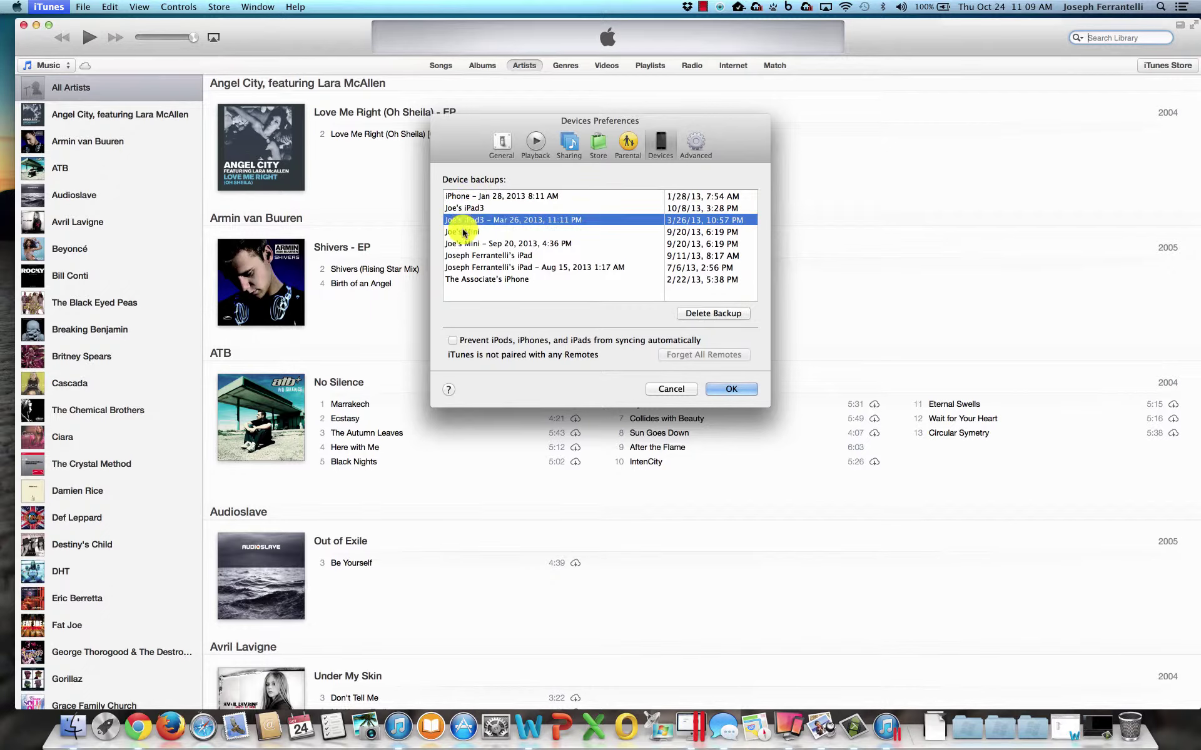
pyautogui.click(460, 232)
pyautogui.click(456, 245)
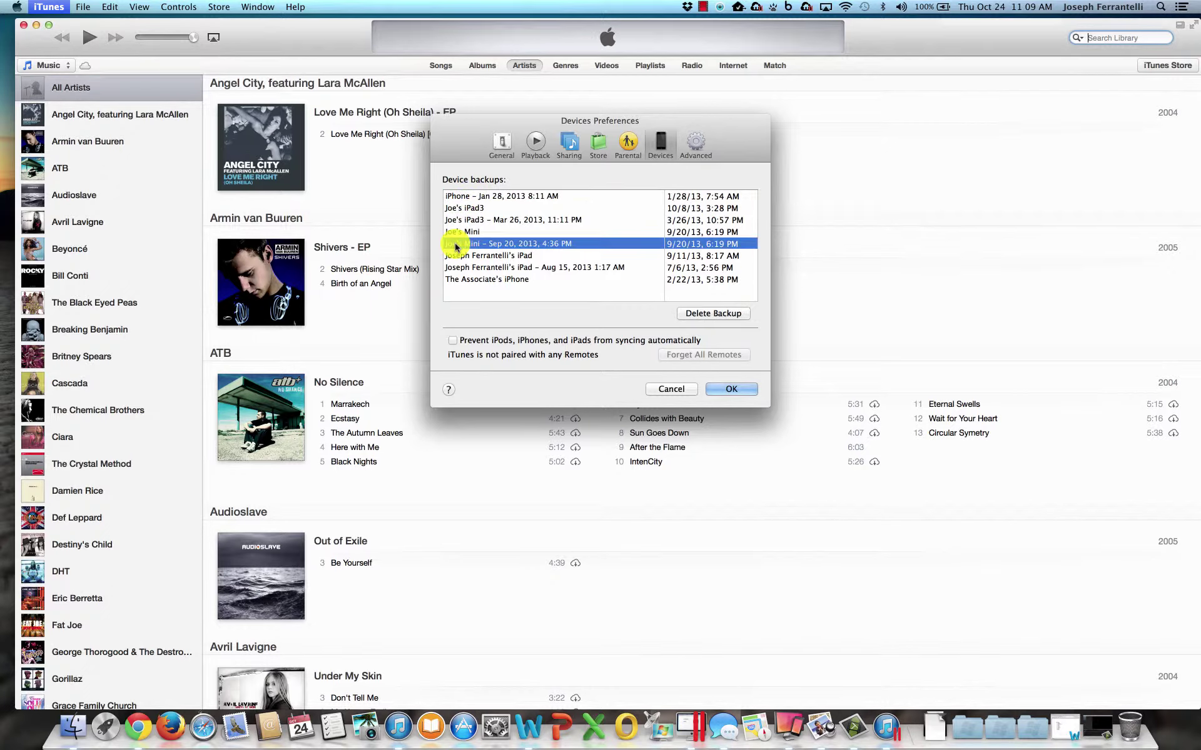
pyautogui.click(457, 267)
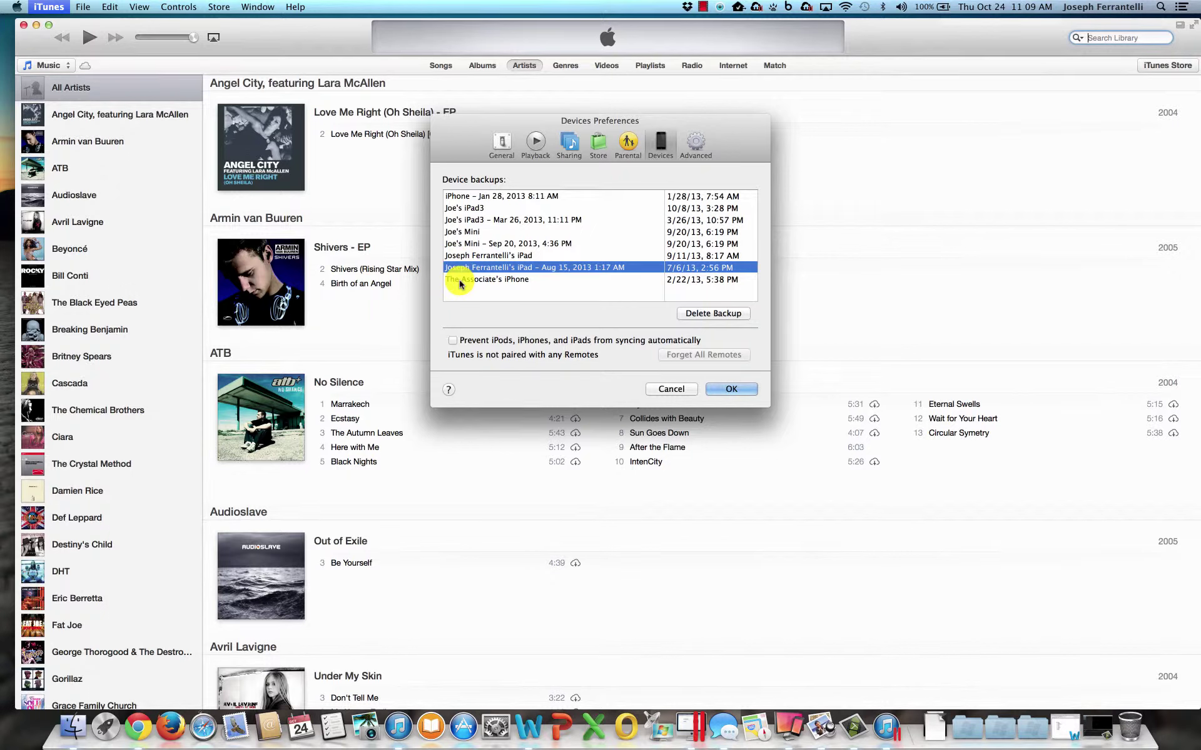
pyautogui.click(469, 257)
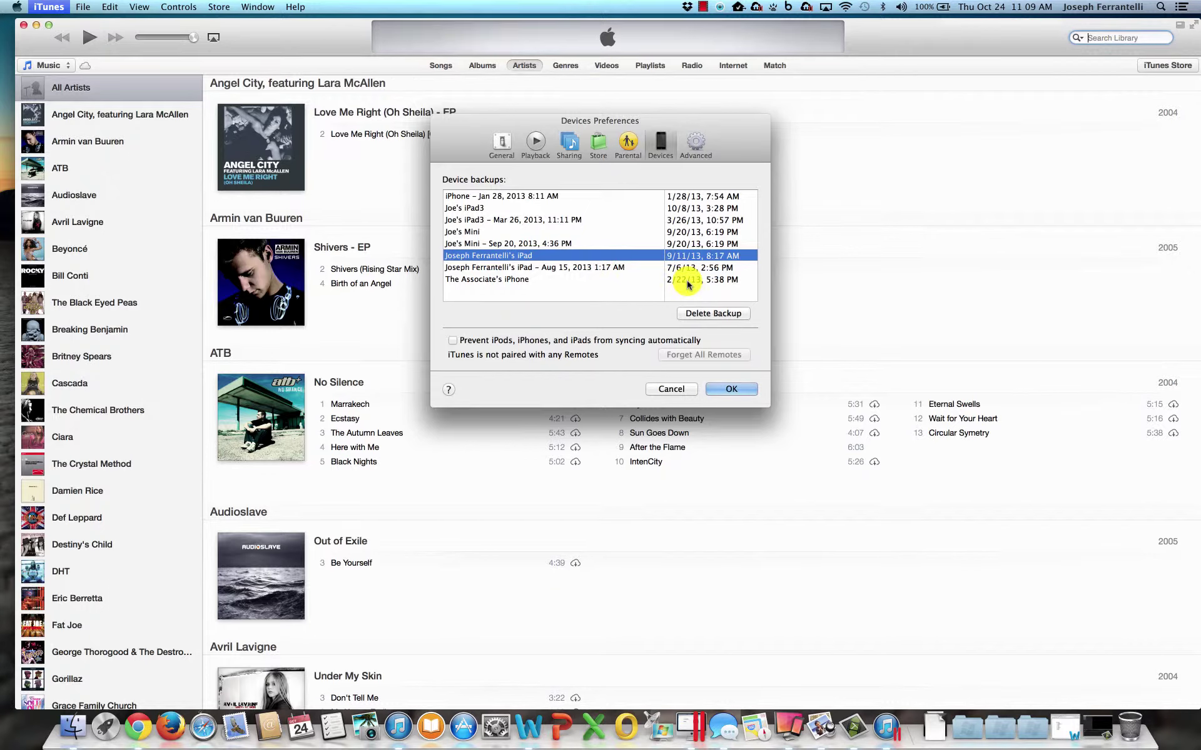
pyautogui.moveTo(688, 285)
pyautogui.moveTo(747, 128); pyautogui.dragTo(730, 179)
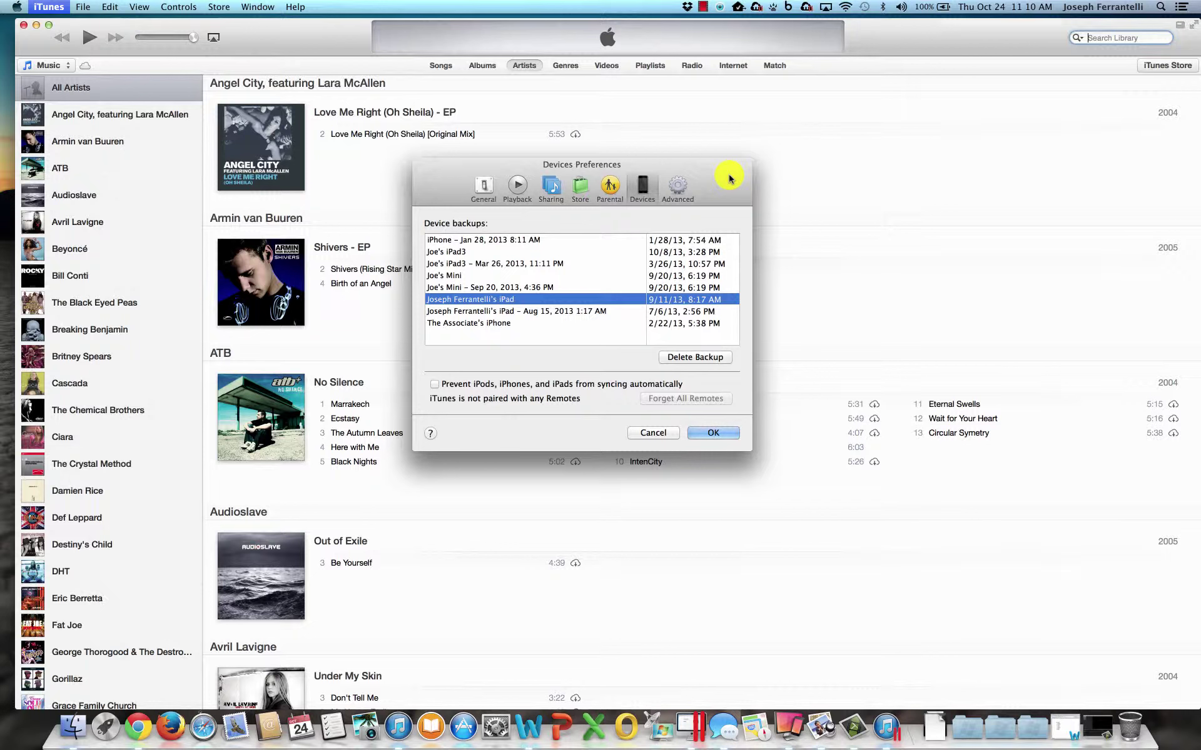
pyautogui.moveTo(682, 164); pyautogui.dragTo(716, 169)
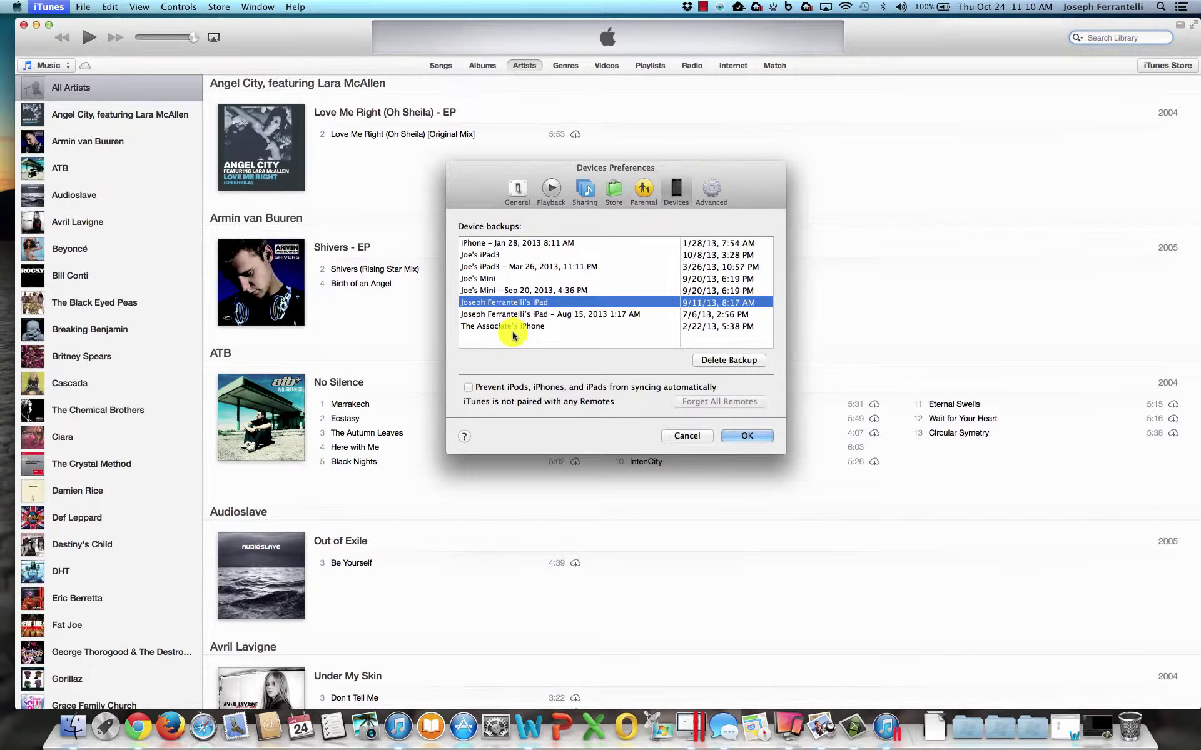
pyautogui.click(687, 436)
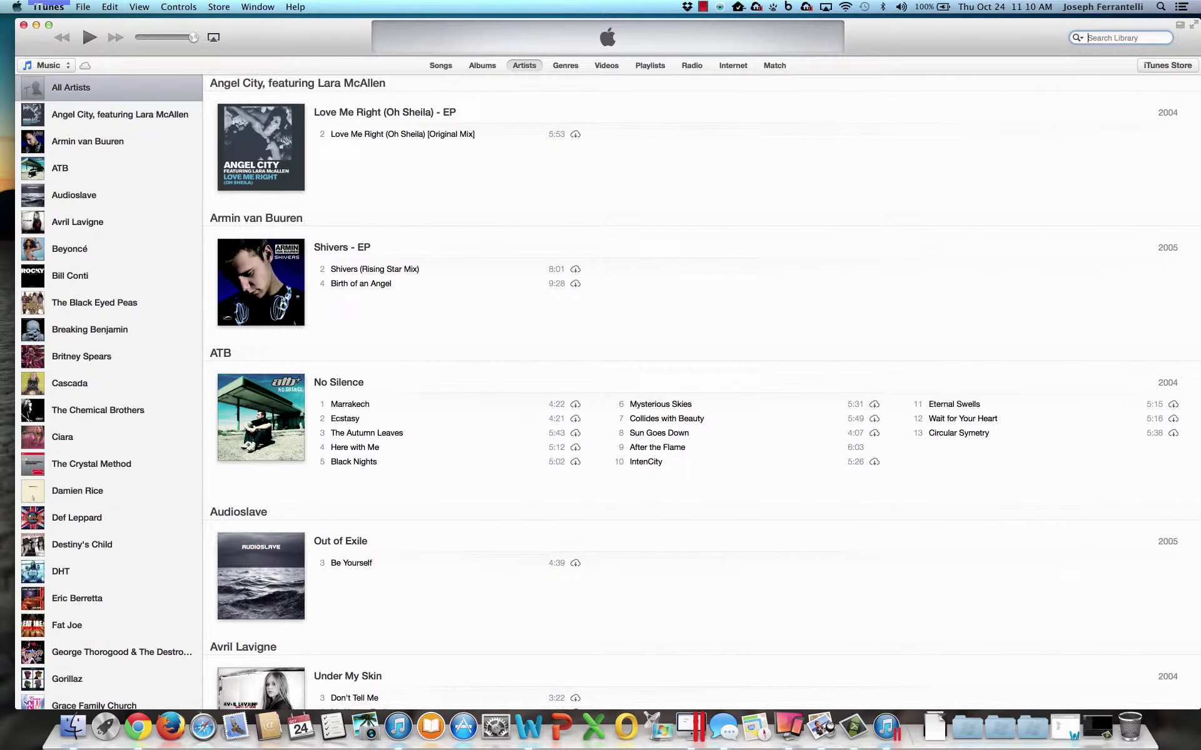
# Switch to the Windows 7 virtual machine in Parallels Desktop and enlarge its window
pyautogui.click(756, 11)
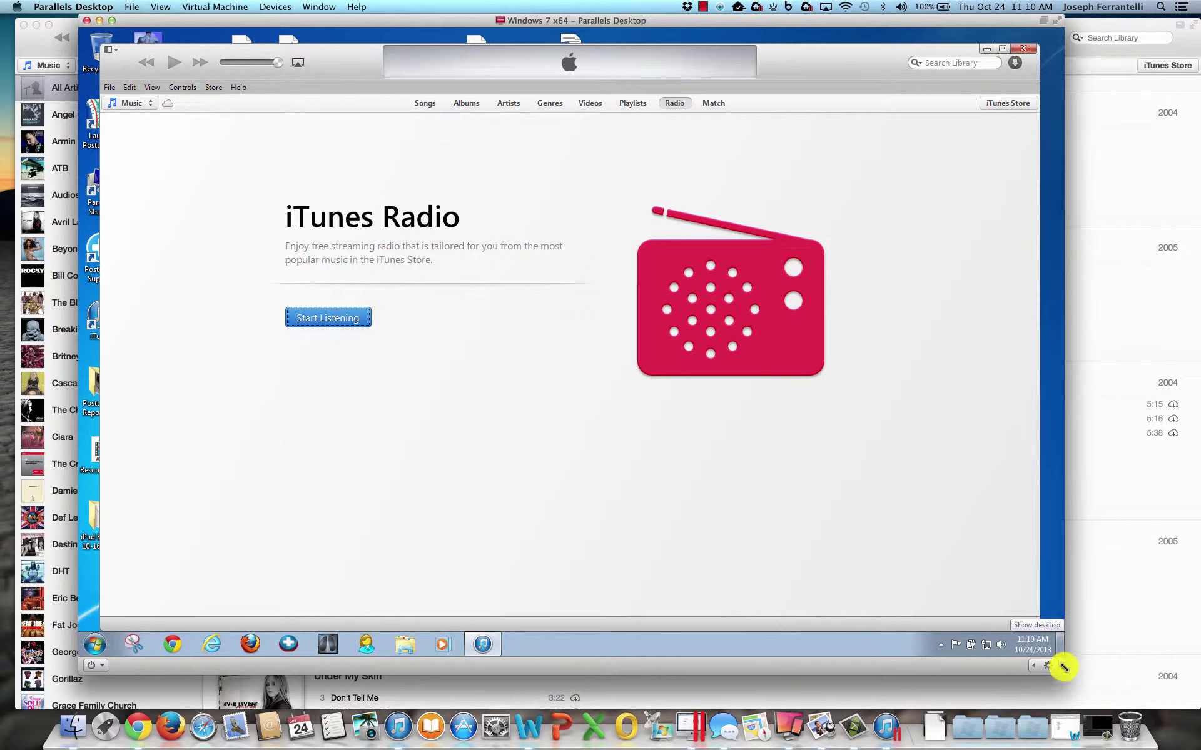
pyautogui.moveTo(1064, 667); pyautogui.dragTo(1152, 740)
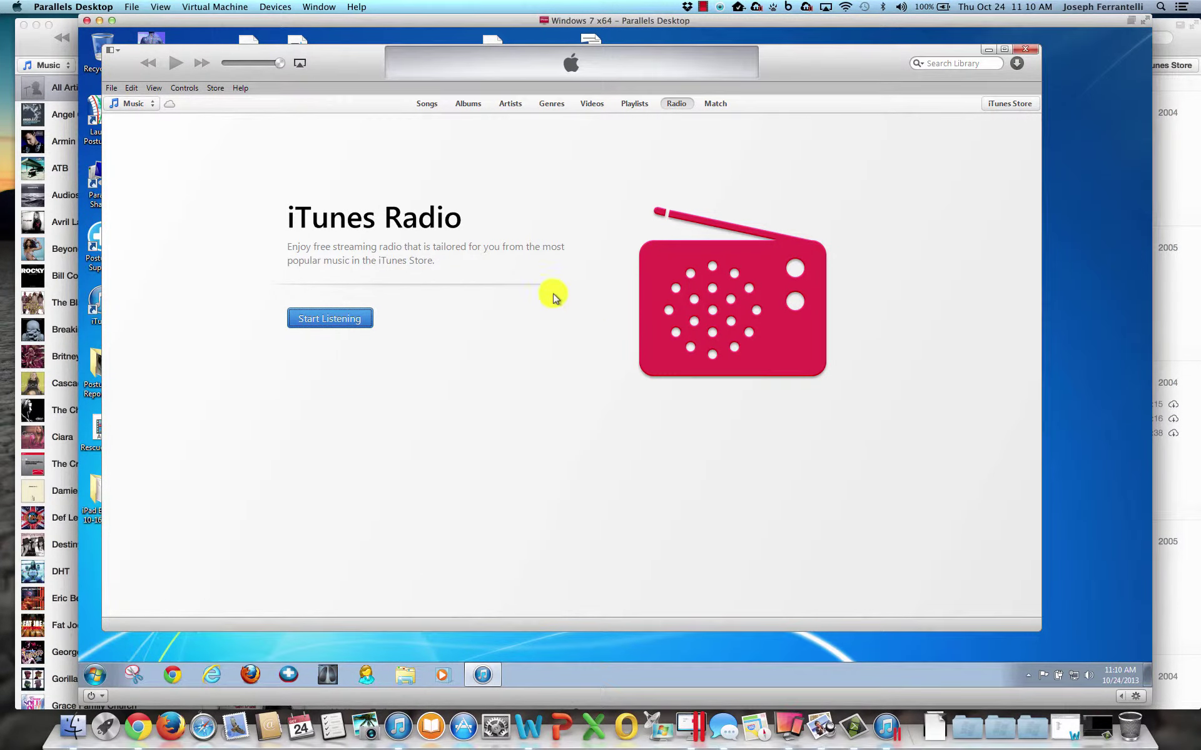
pyautogui.click(113, 88)
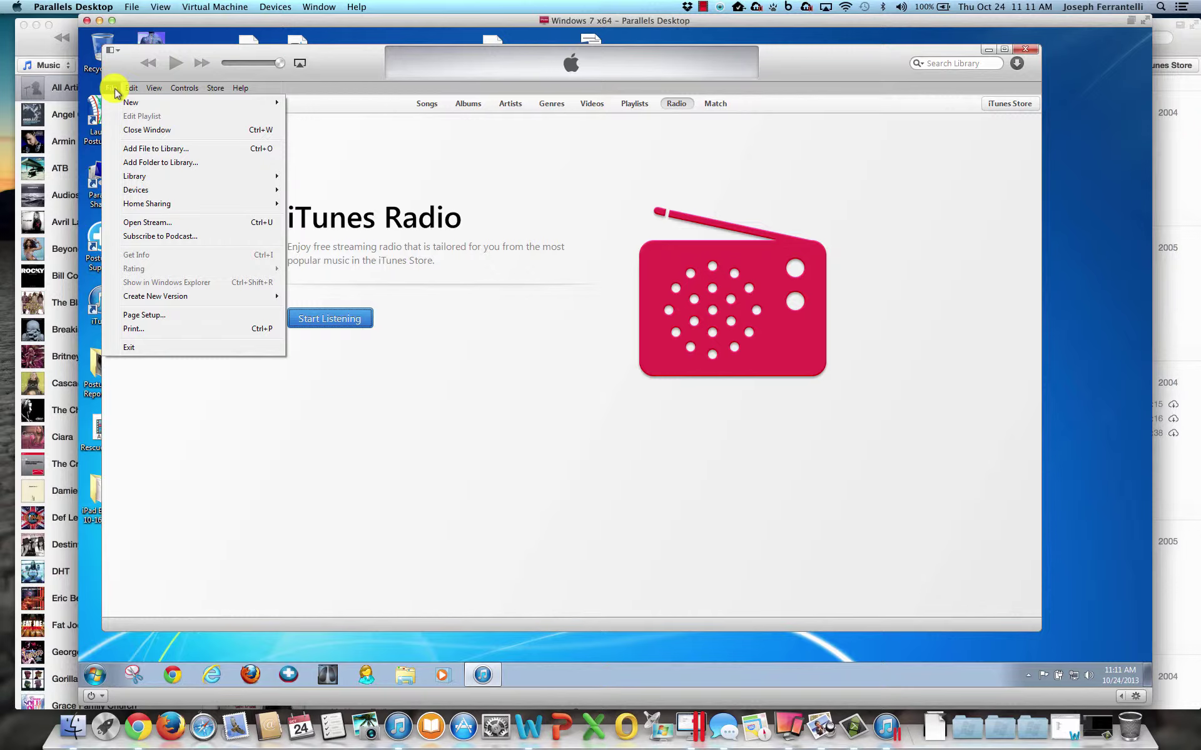
pyautogui.click(378, 88)
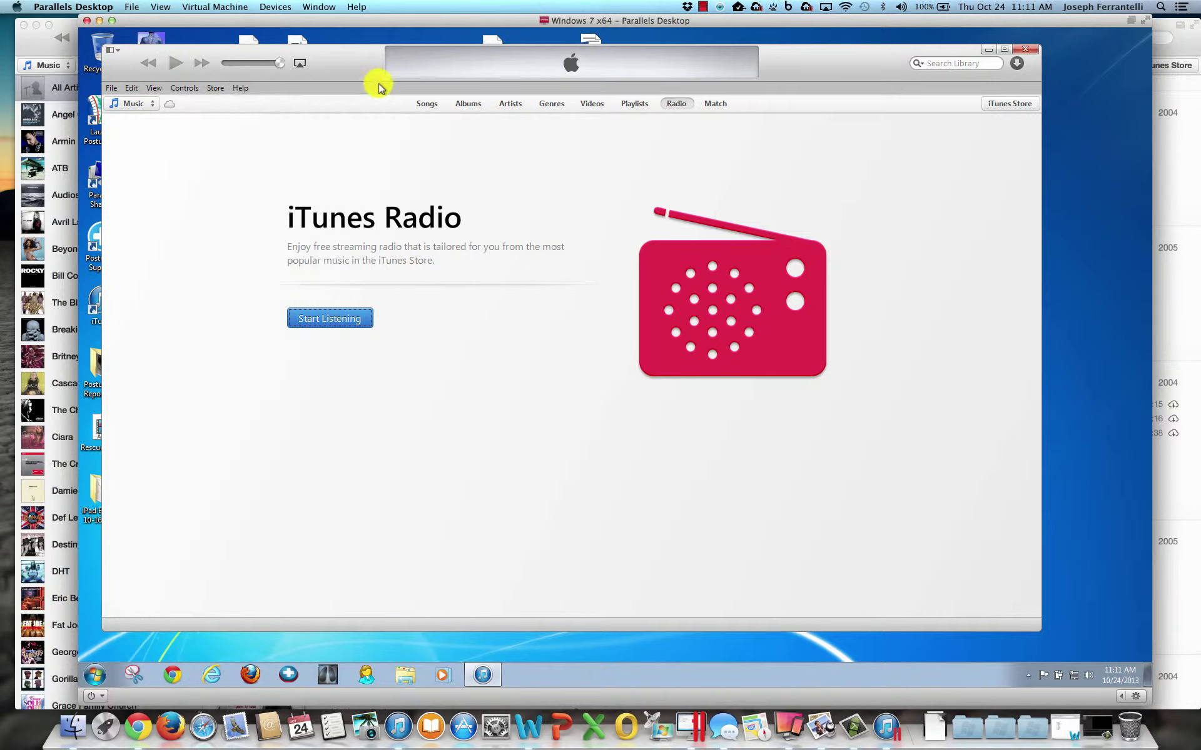
pyautogui.click(703, 6)
pyautogui.click(720, 34)
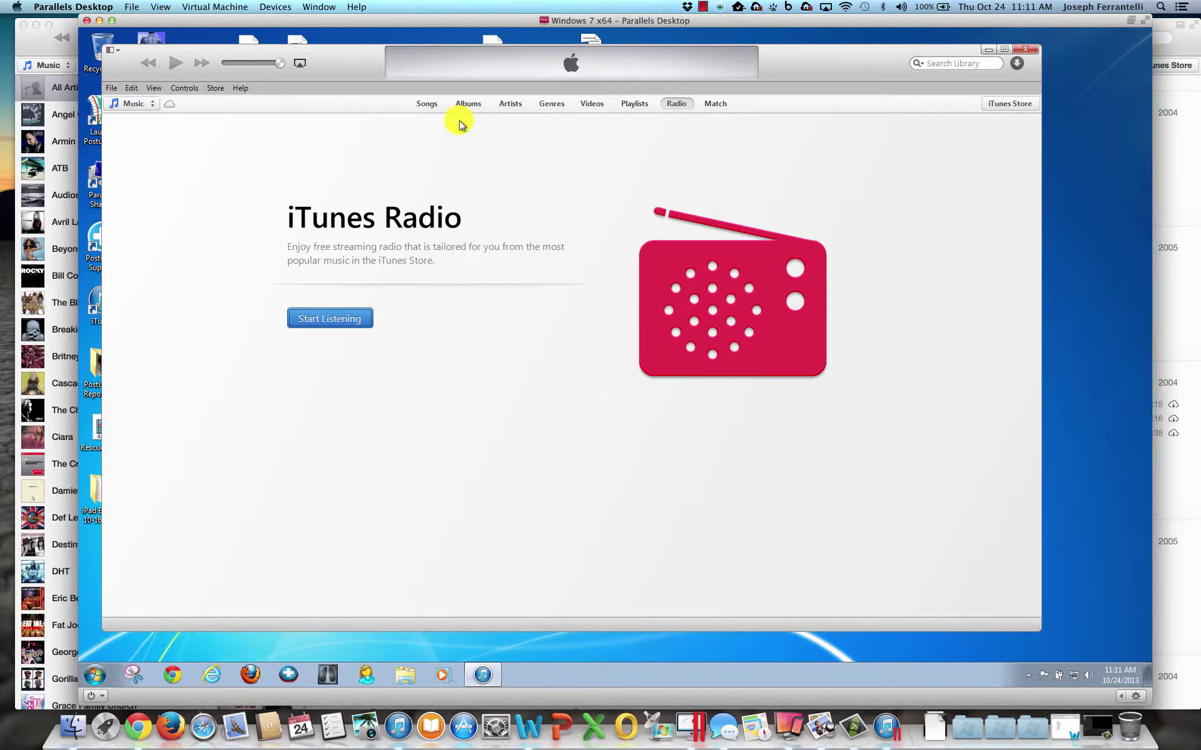
# Open the Devices preferences in iTunes for Windows to check the device backups list, and close the dialog
pyautogui.click(115, 54)
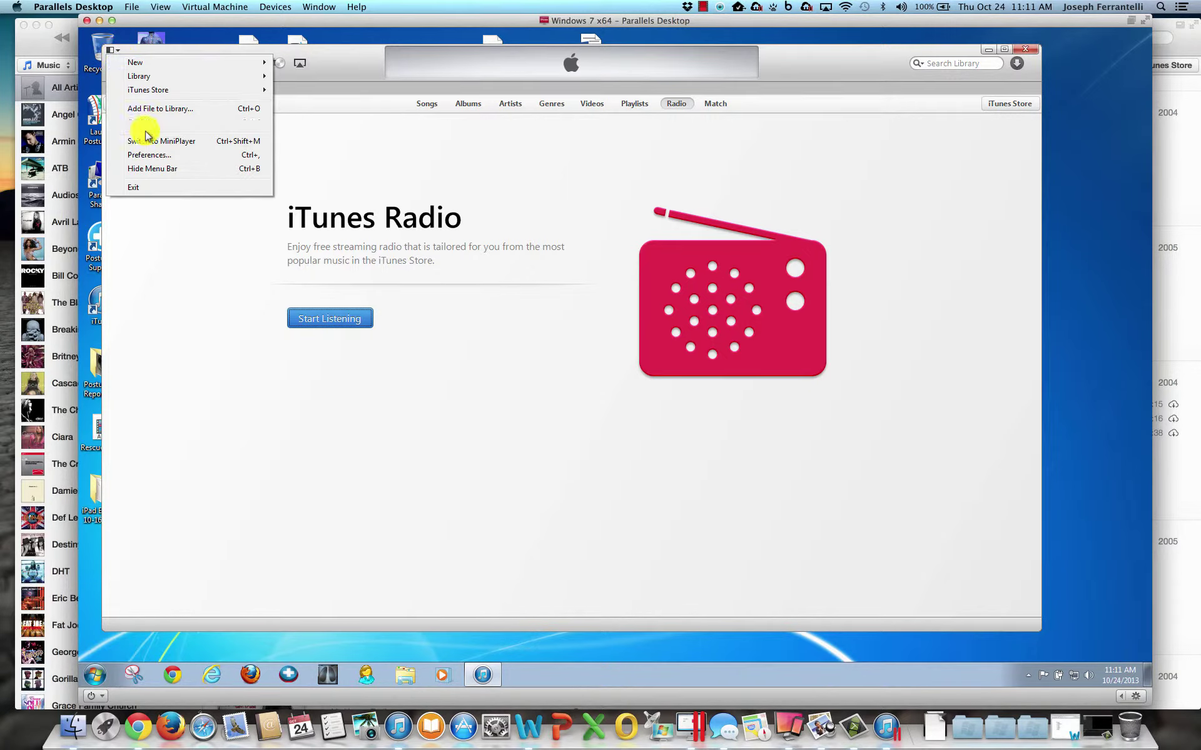
pyautogui.click(150, 156)
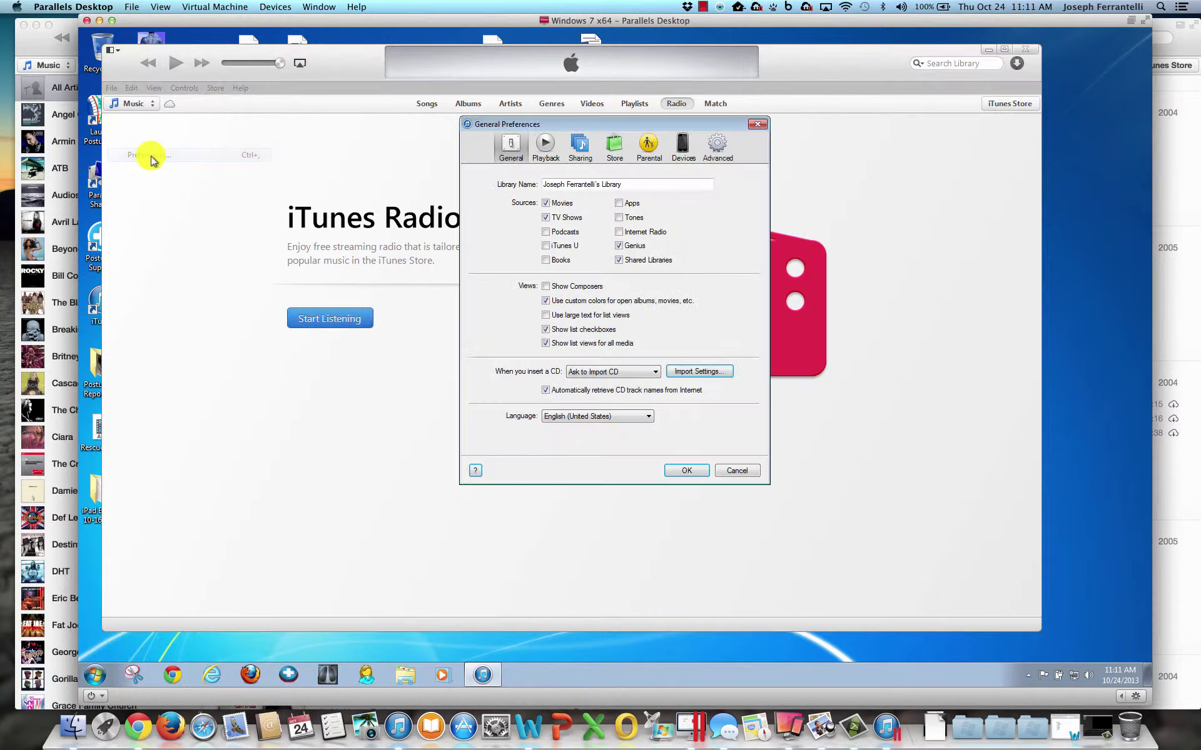
pyautogui.click(682, 149)
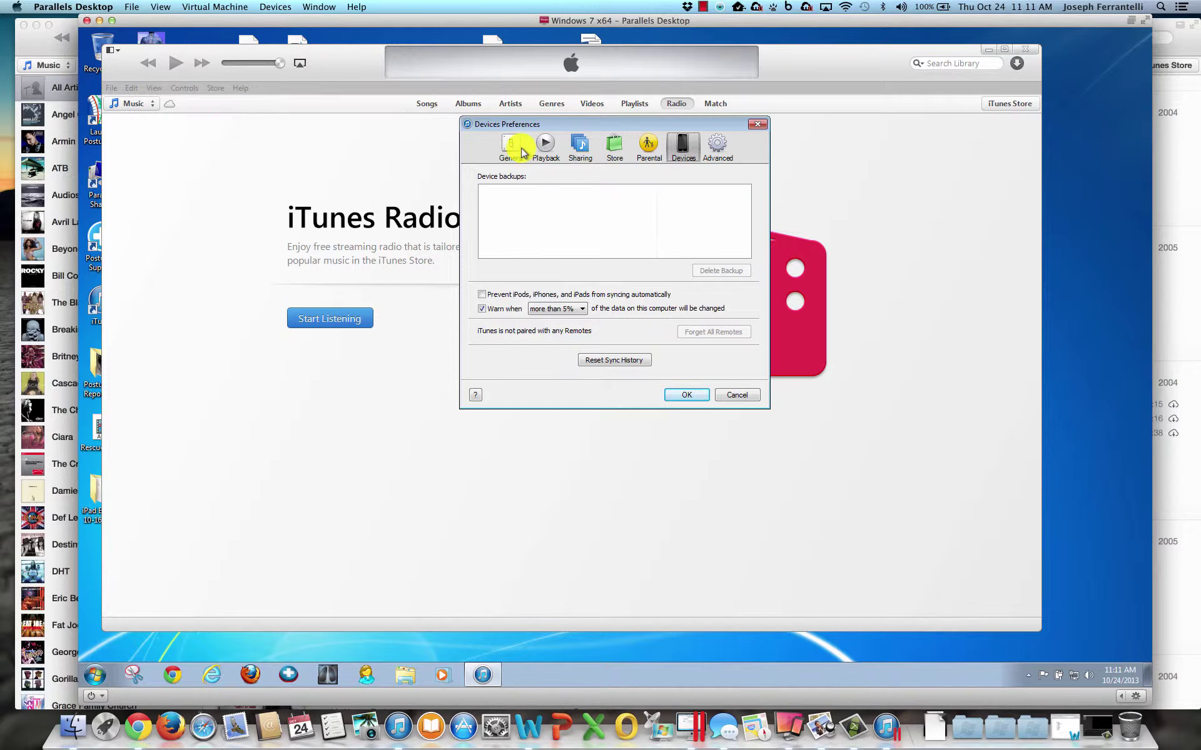
pyautogui.click(762, 125)
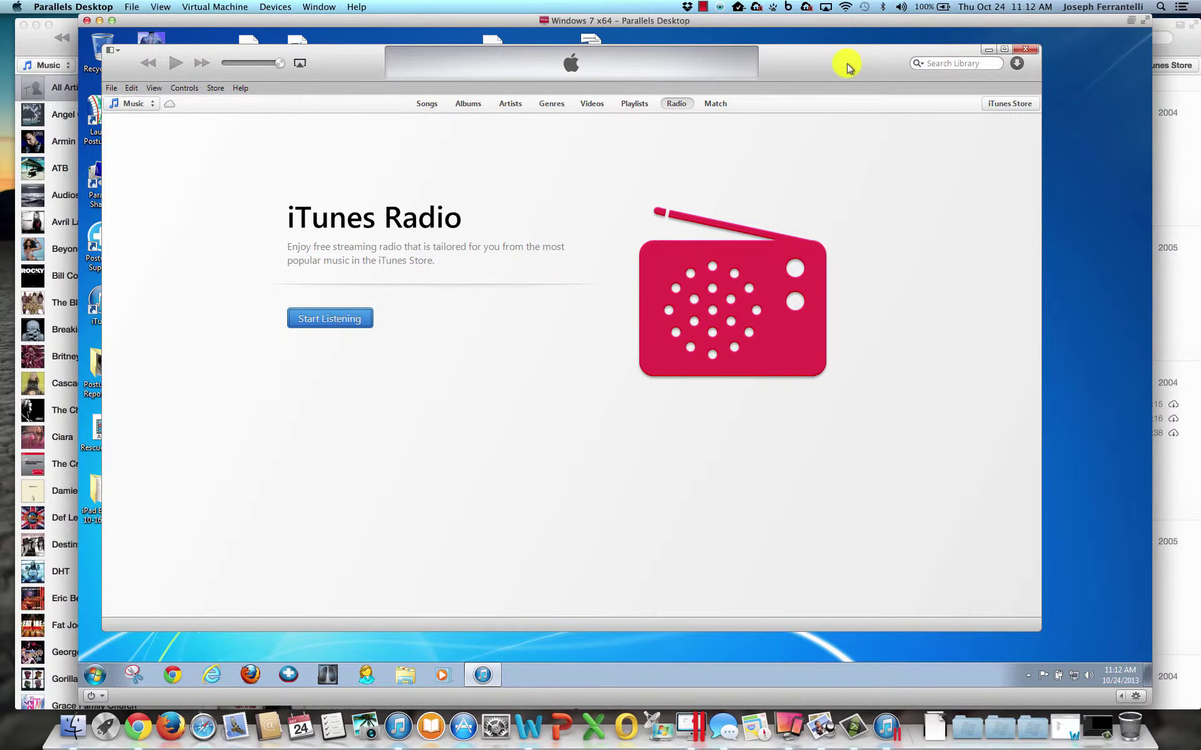
pyautogui.moveTo(853, 65); pyautogui.dragTo(862, 66)
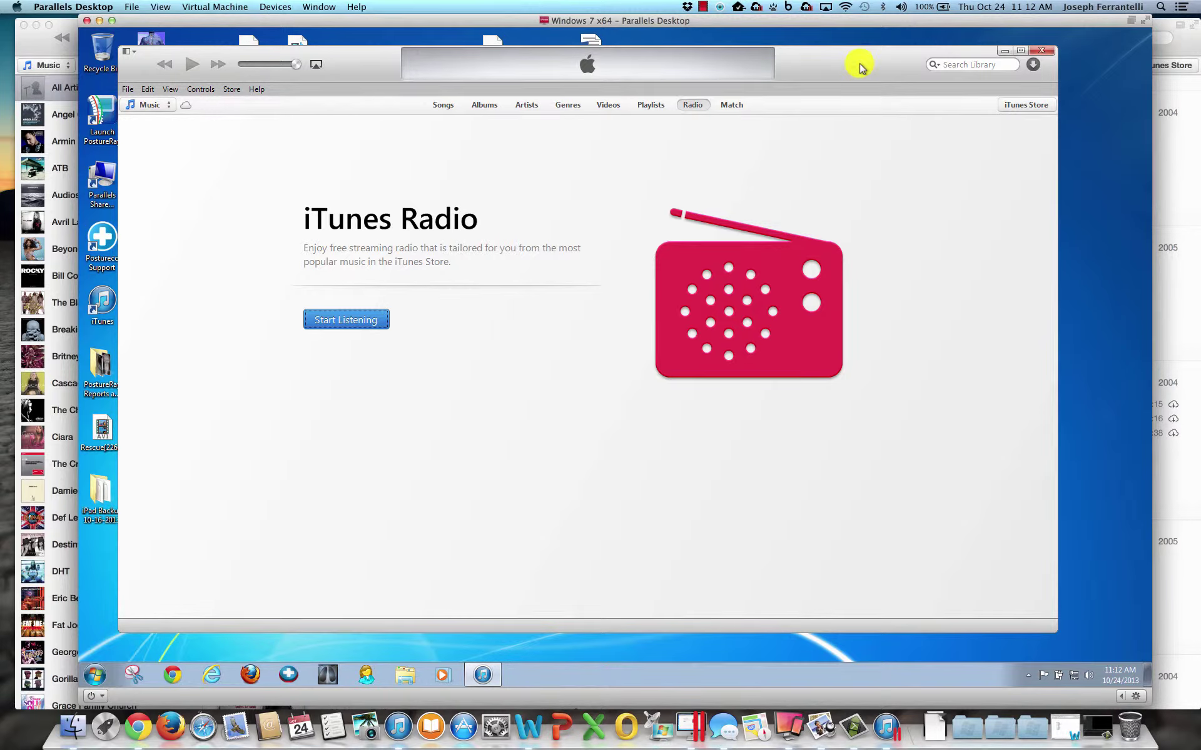
pyautogui.moveTo(859, 66); pyautogui.dragTo(862, 66)
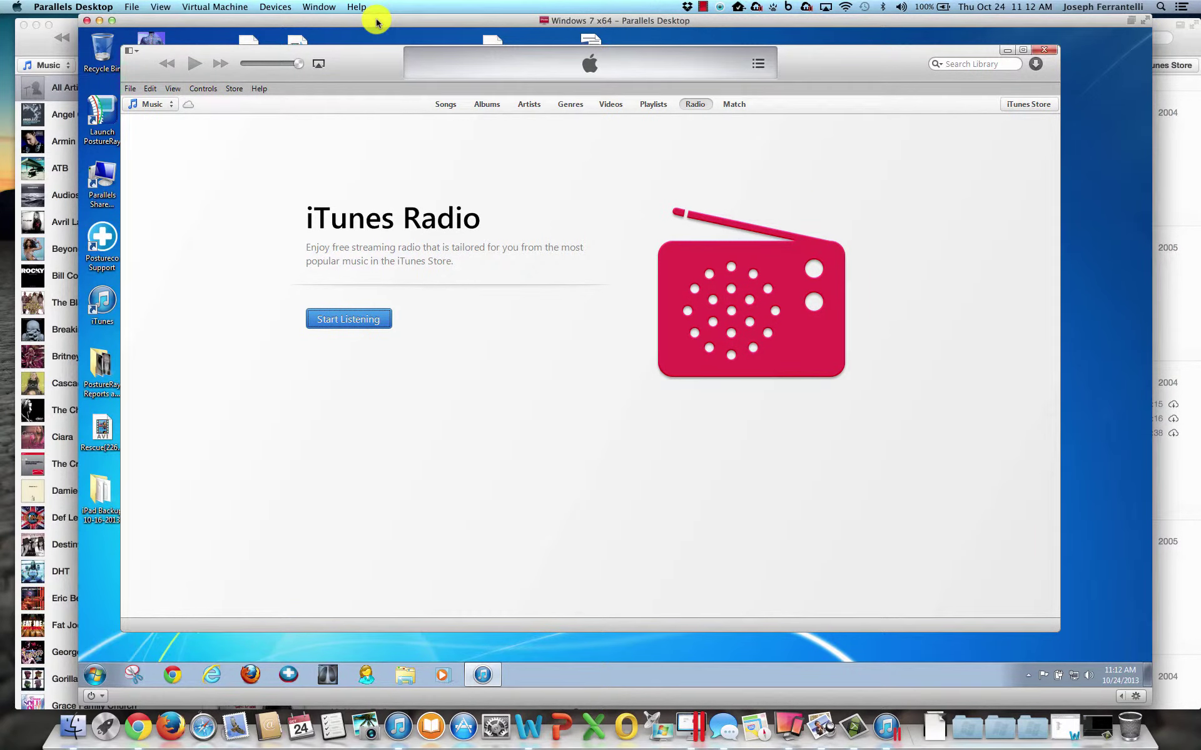
pyautogui.moveTo(376, 22); pyautogui.dragTo(402, 38)
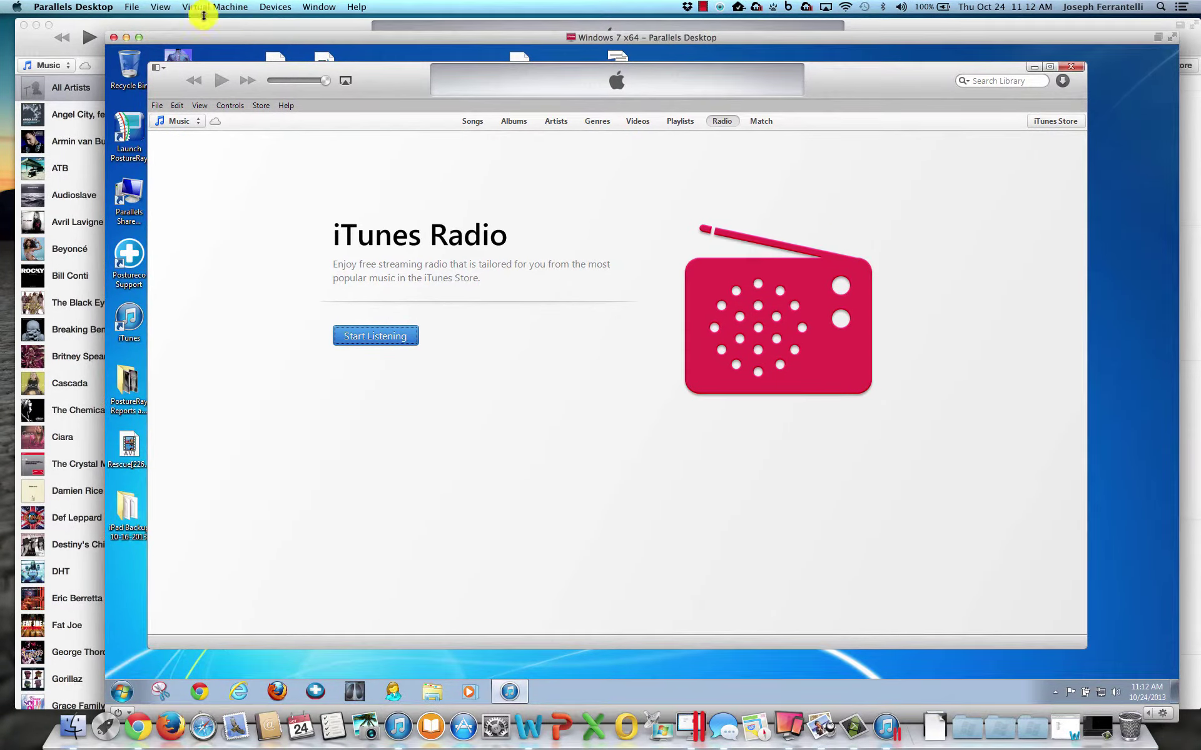
# Return to iTunes on the Mac, closing the iPhoto import window, and open the connected iPhone
pyautogui.click(277, 25)
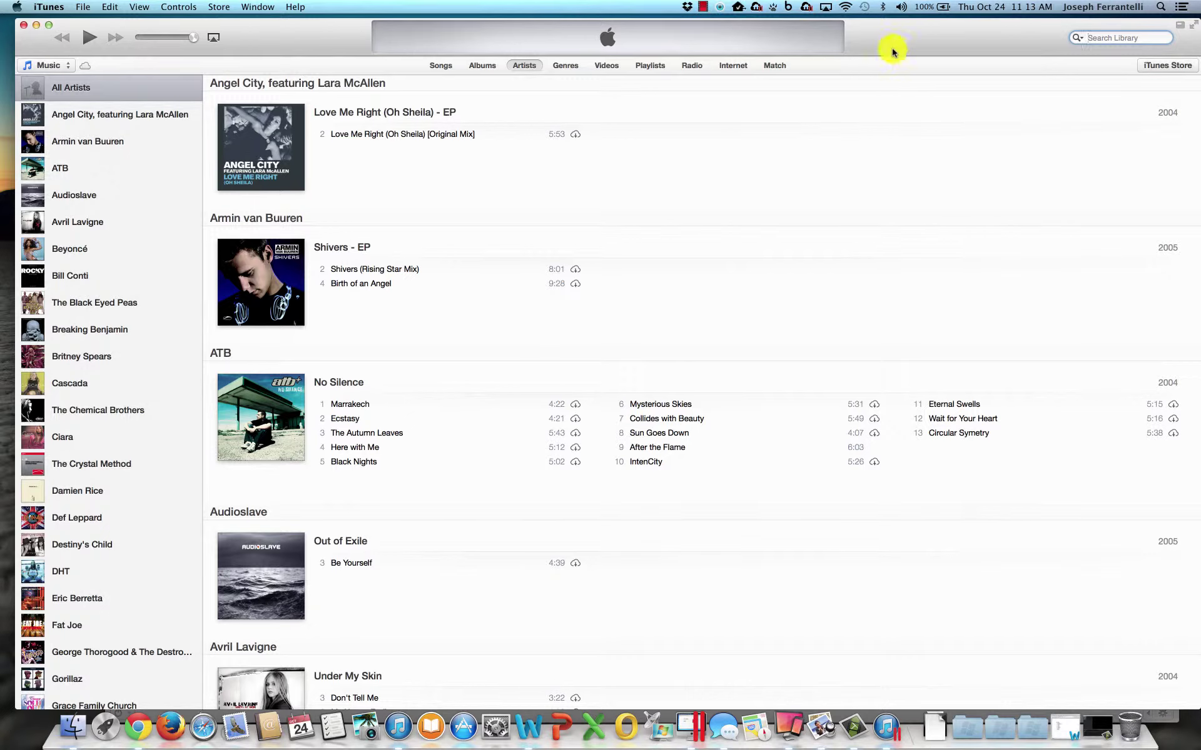
pyautogui.click(707, 6)
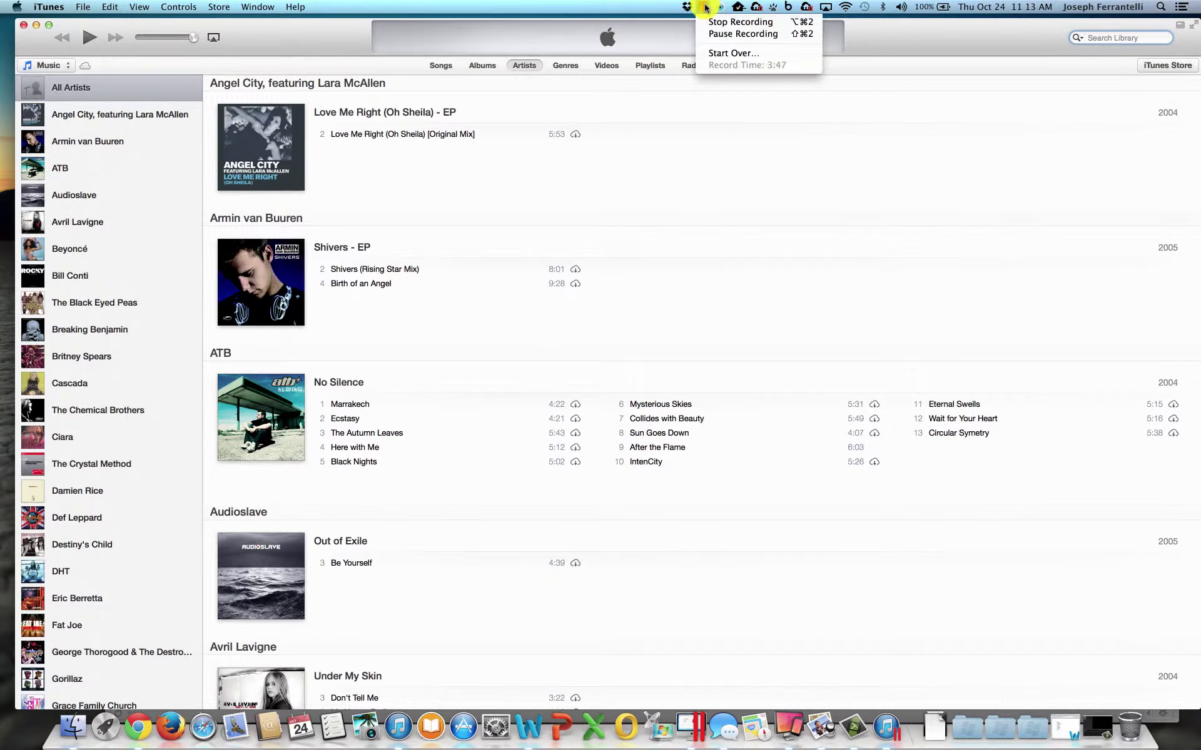
pyautogui.click(718, 34)
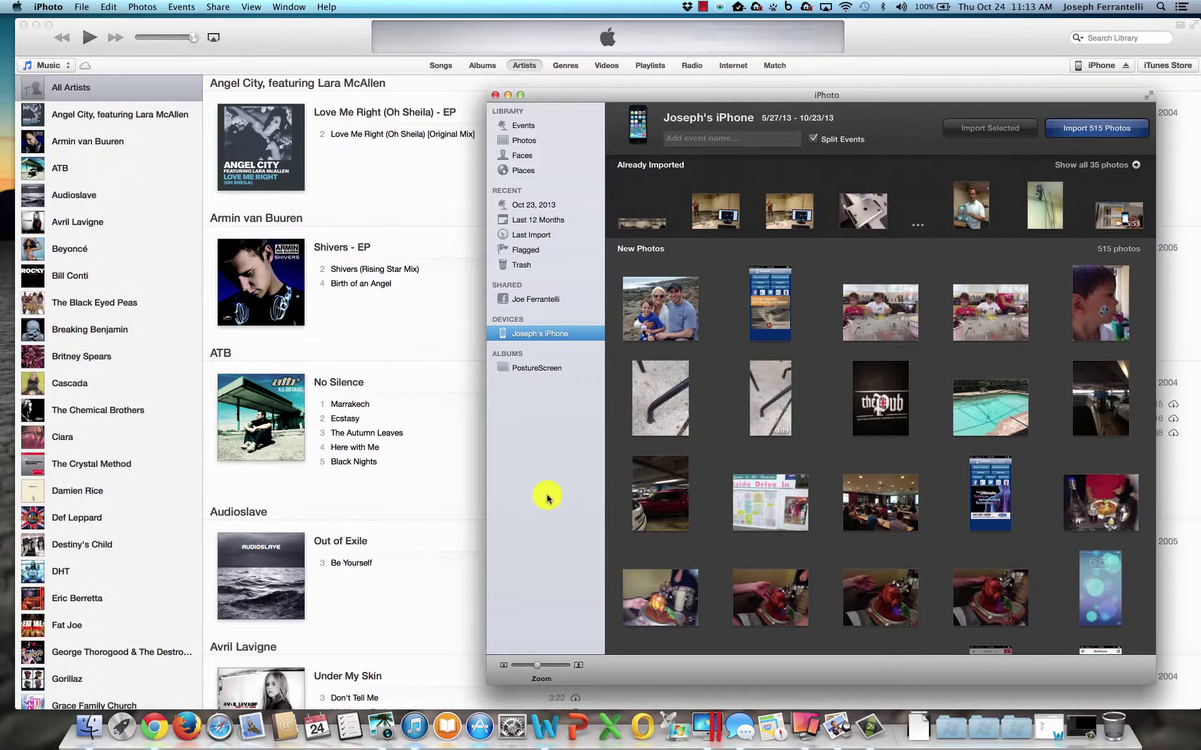
pyautogui.click(494, 94)
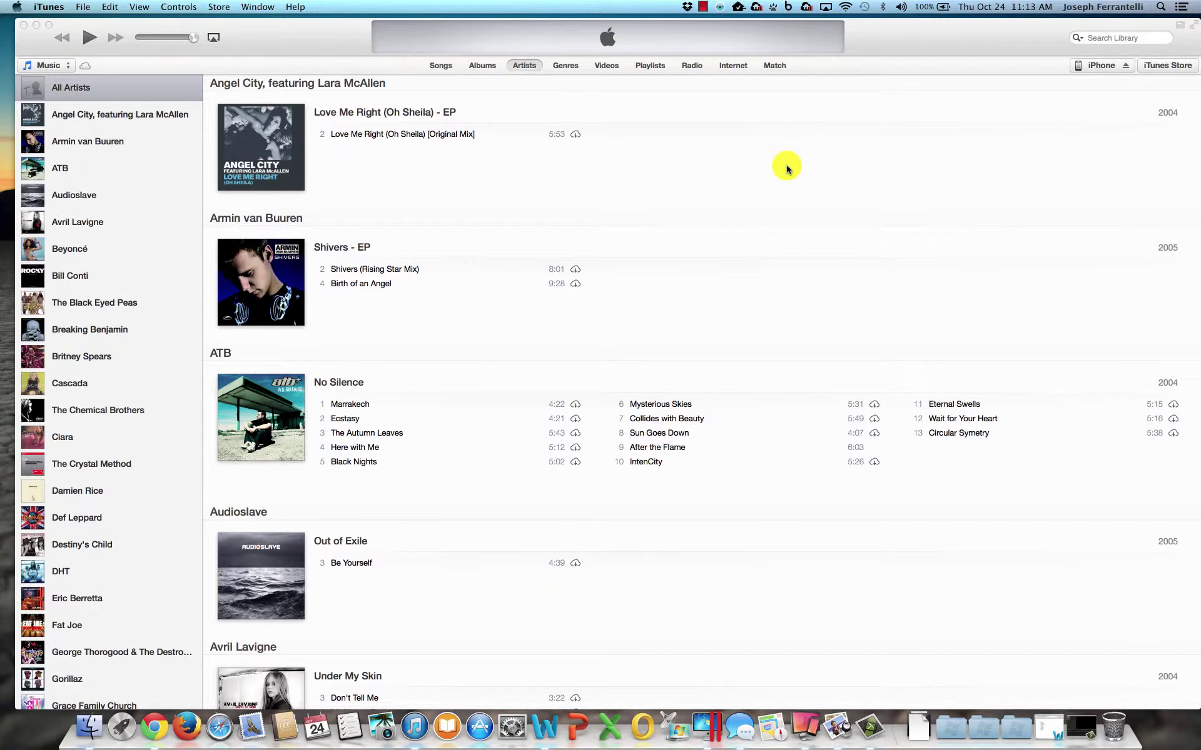
pyautogui.click(938, 48)
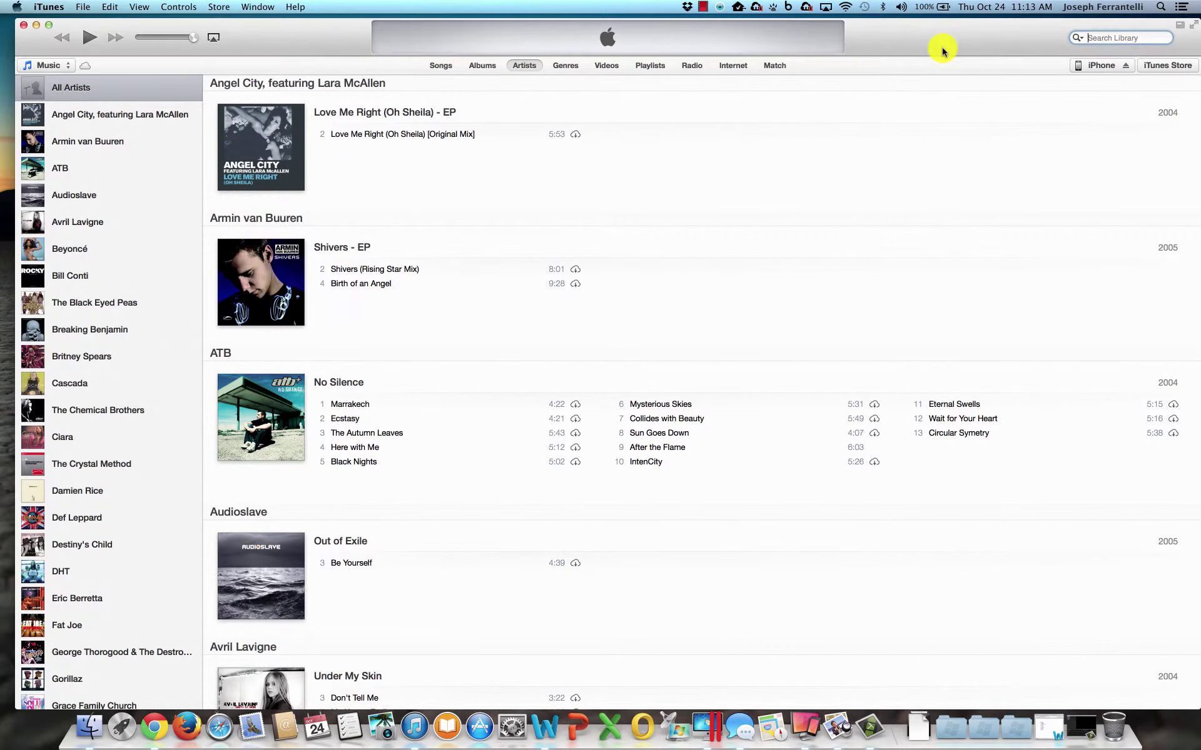
pyautogui.click(1097, 69)
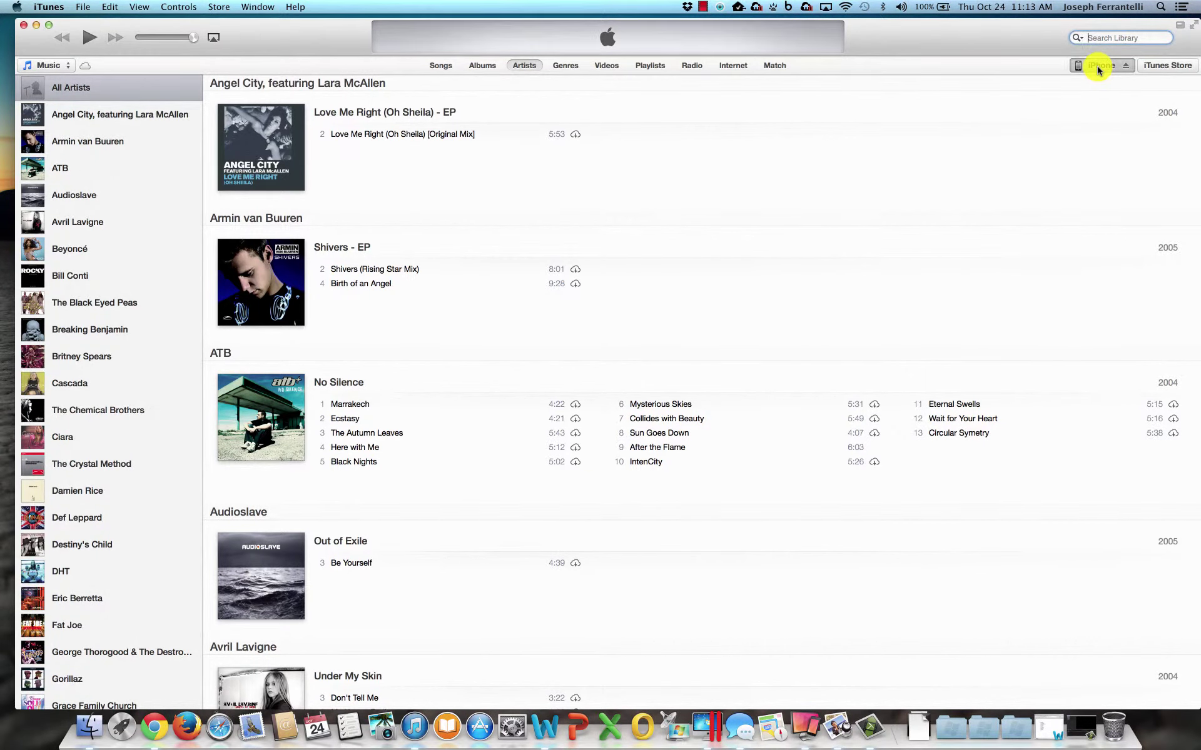